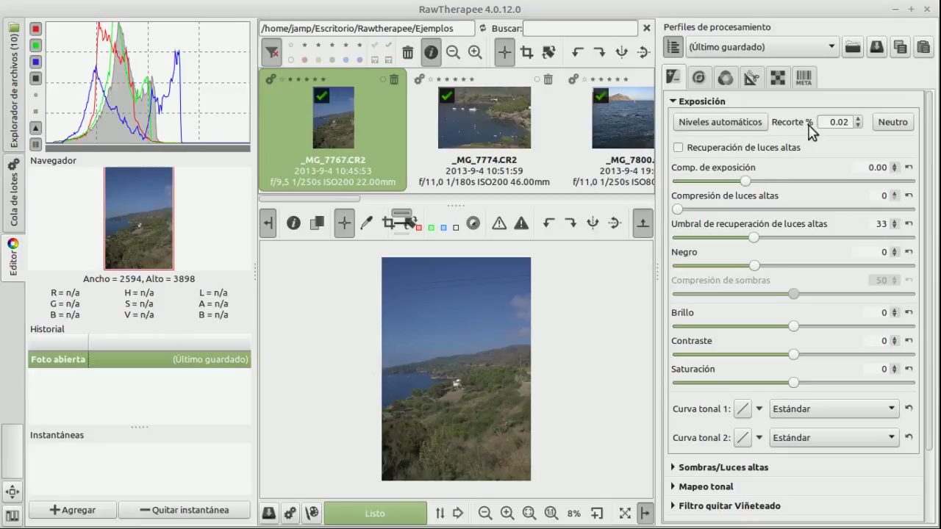
Apply the bundled Generic profile Deep Shadows to the open photo _MG_7767.CR2
{"action": "left_click", "coordinate": [830, 49]}
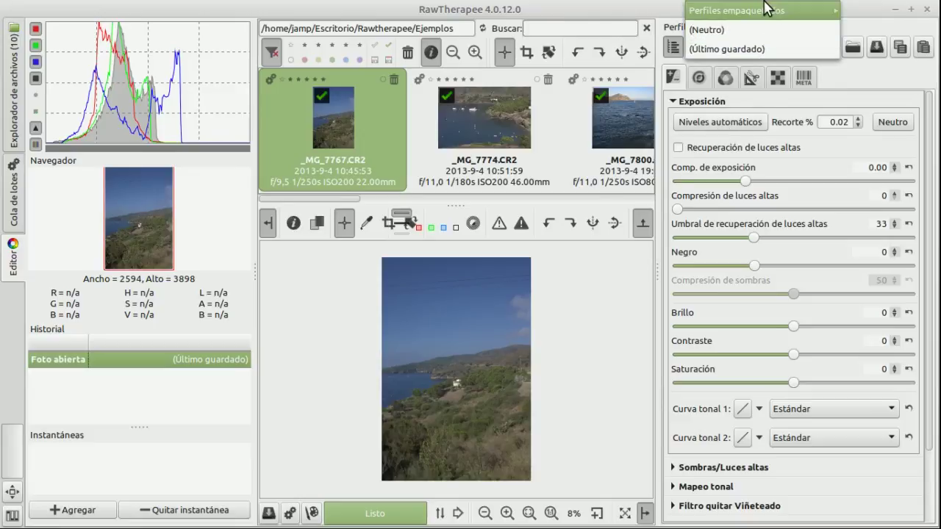
{"action": "mouse_move", "coordinate": [767, 10]}
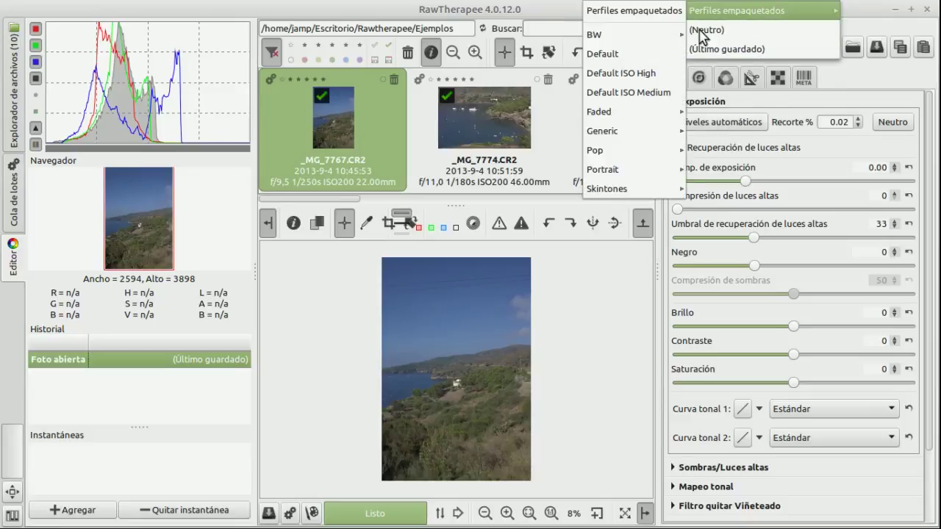
{"action": "mouse_move", "coordinate": [628, 42]}
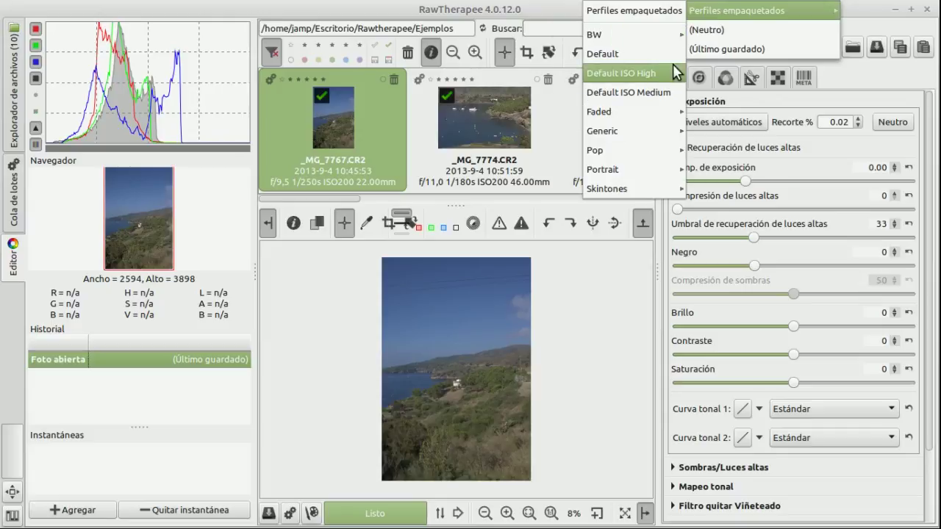
{"action": "mouse_move", "coordinate": [621, 132]}
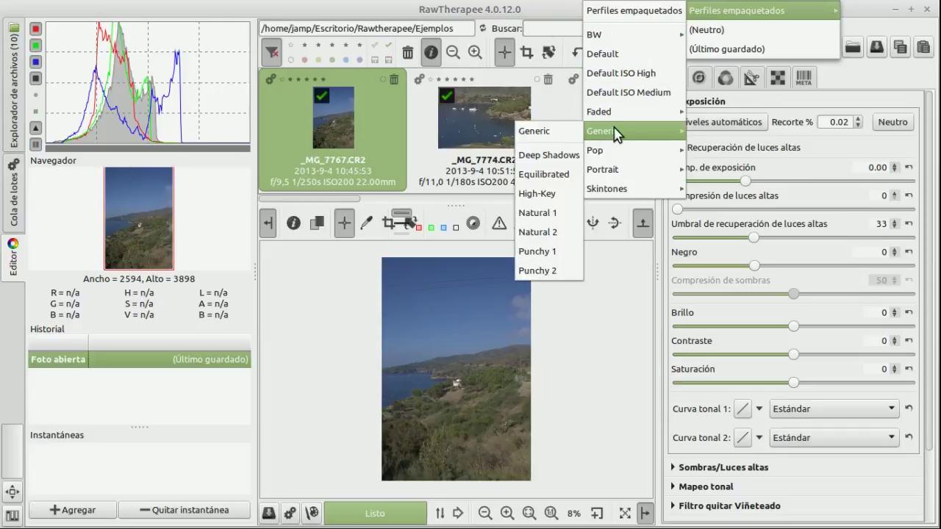
{"action": "left_click", "coordinate": [571, 156]}
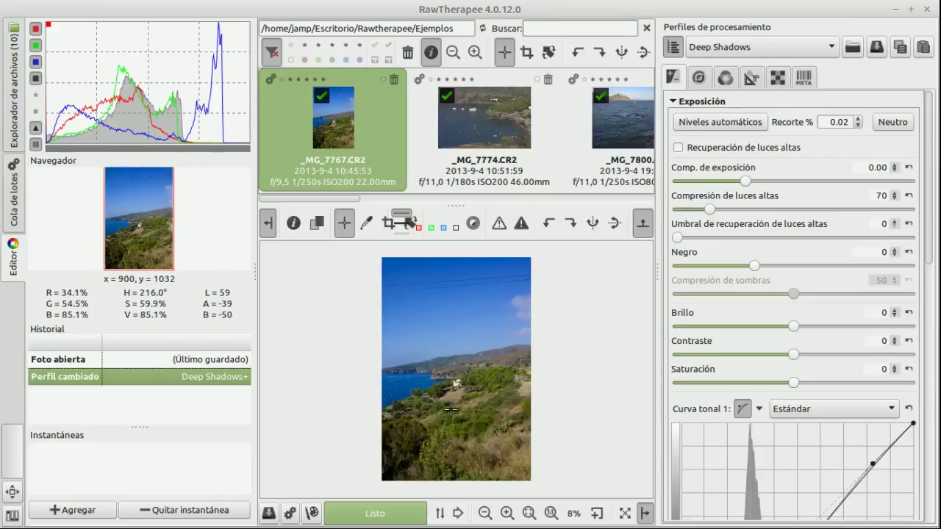
Save the photo immediately as _MG_7767 in the Ejemplos folder, as JPEG (8 bit) with quality 91 and Balanceado subsampling
{"action": "left_click", "coordinate": [268, 514]}
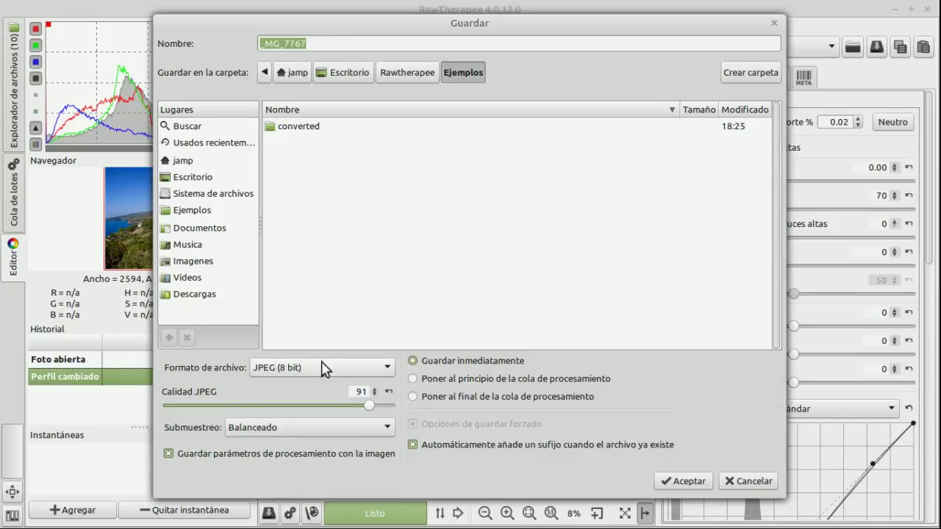
{"action": "left_click", "coordinate": [389, 373]}
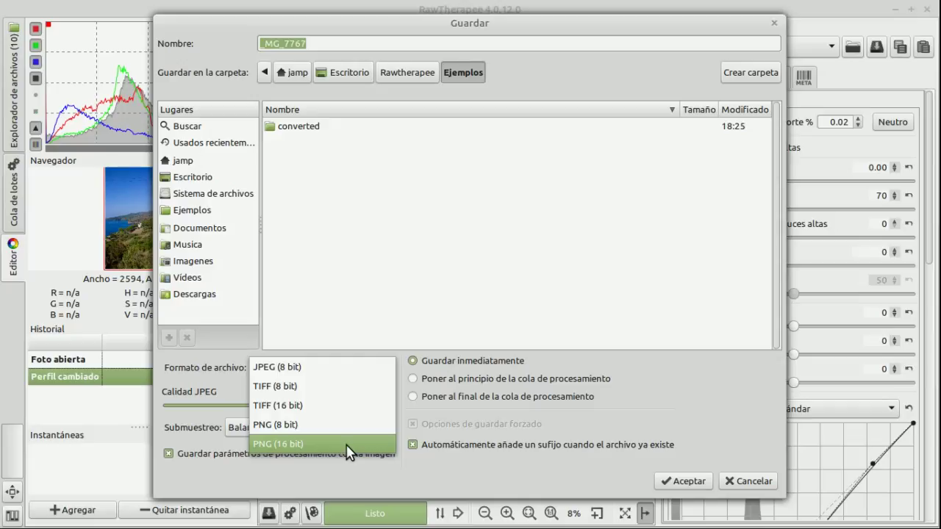
{"action": "left_click", "coordinate": [349, 368]}
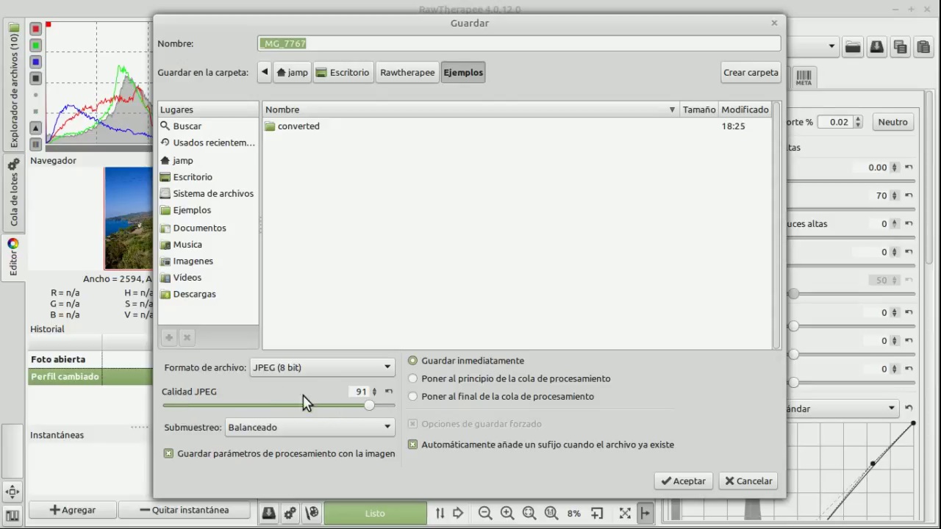
{"action": "left_click", "coordinate": [389, 429]}
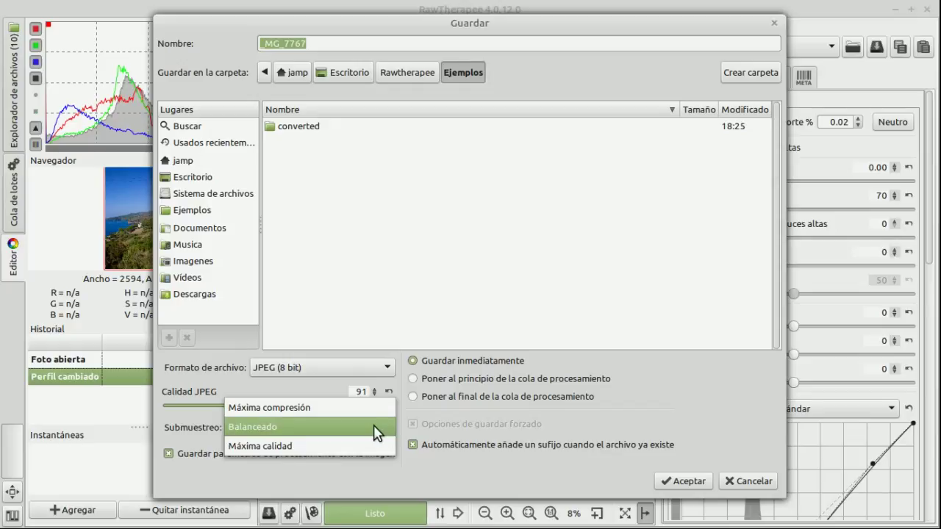
{"action": "left_click", "coordinate": [330, 436]}
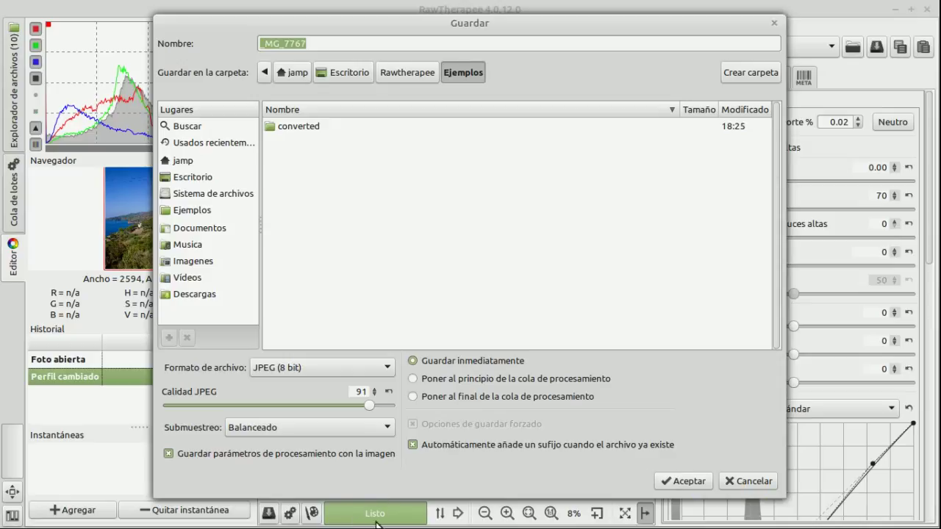
{"action": "left_click", "coordinate": [702, 487]}
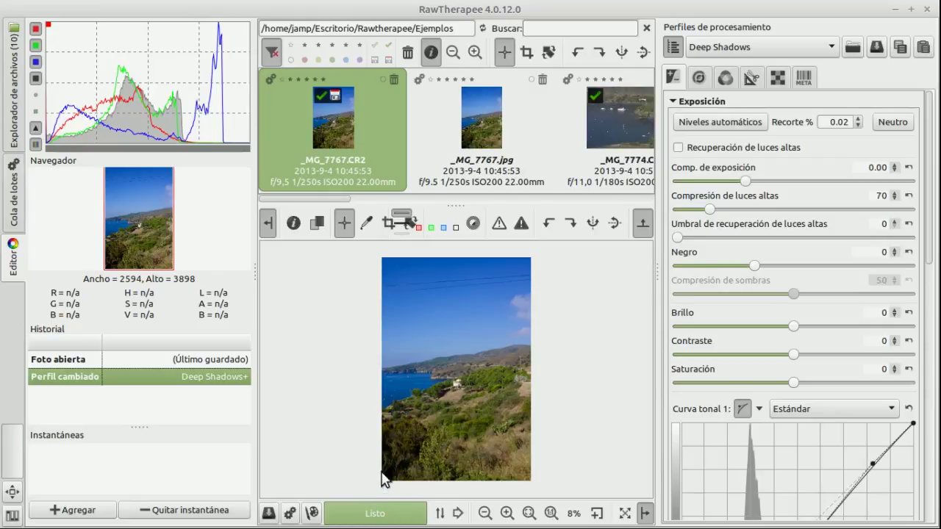
Advance past _MG_7767.jpg to open _MG_7774.CR2 in the editor with its last saved profile
{"action": "left_click", "coordinate": [458, 514]}
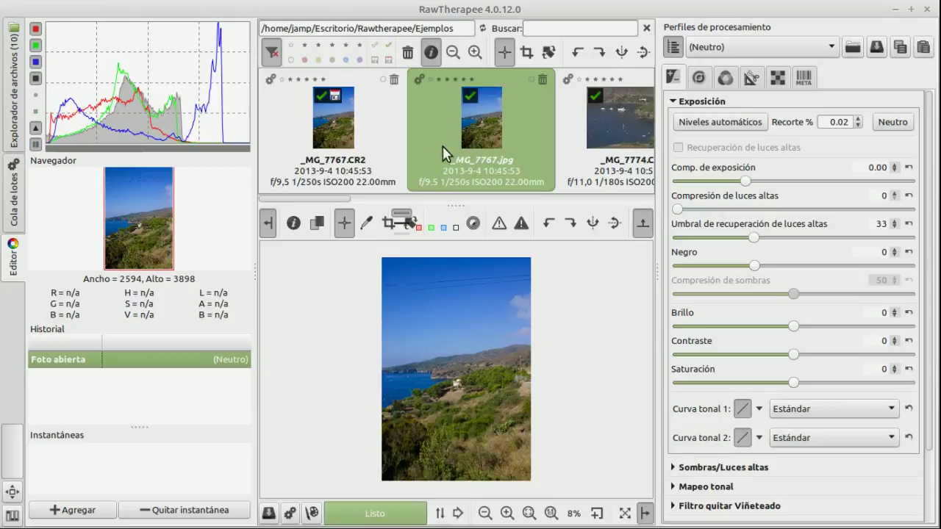
{"action": "left_click", "coordinate": [458, 514]}
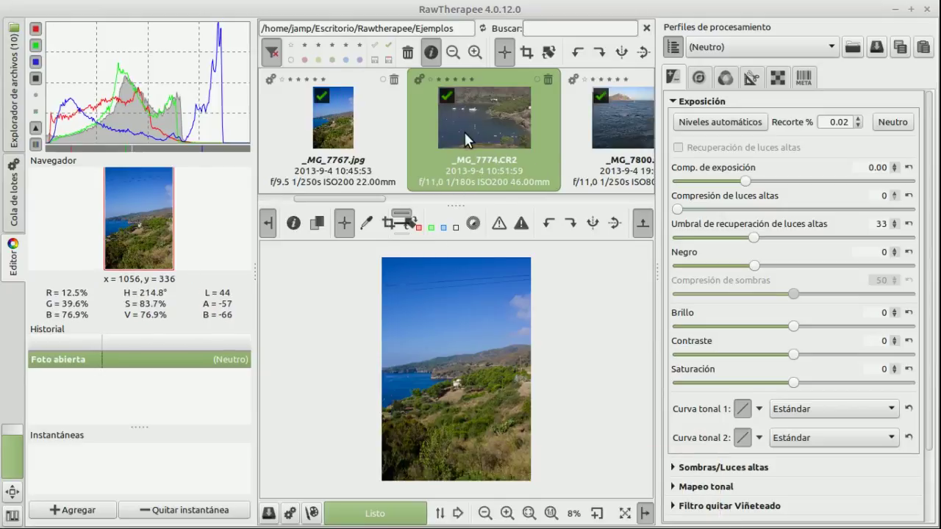
{"action": "left_click", "coordinate": [832, 51]}
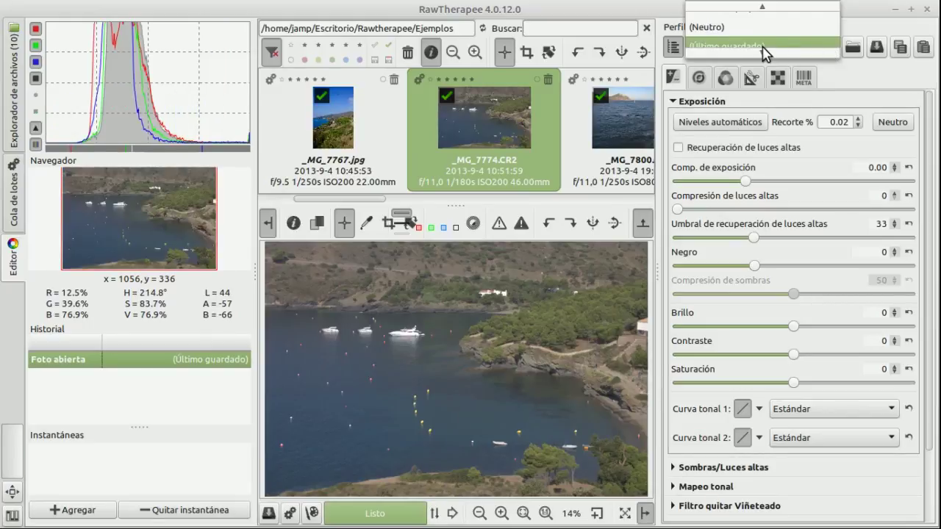
{"action": "left_click", "coordinate": [739, 39]}
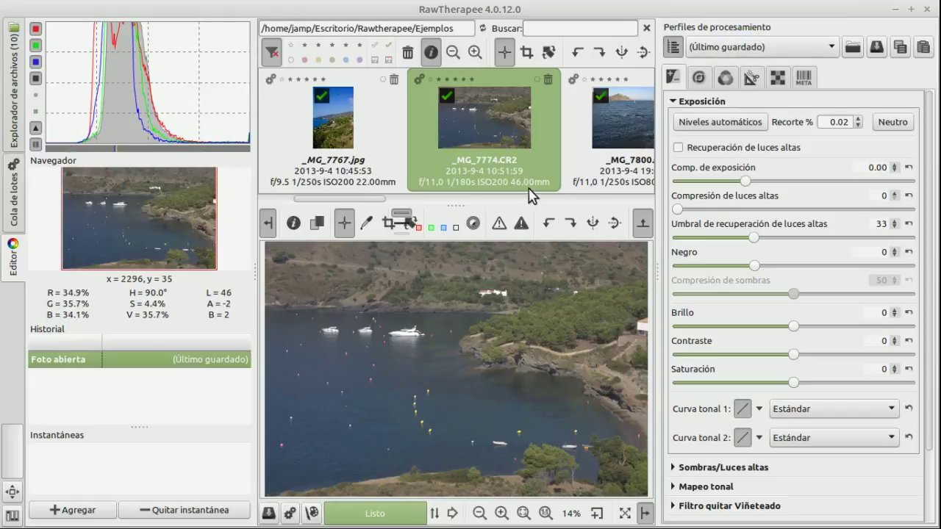
Apply the bundled Generic profile Deep Shadows to _MG_7774.CR2 and add the photo to the batch queue
{"action": "left_click", "coordinate": [836, 51]}
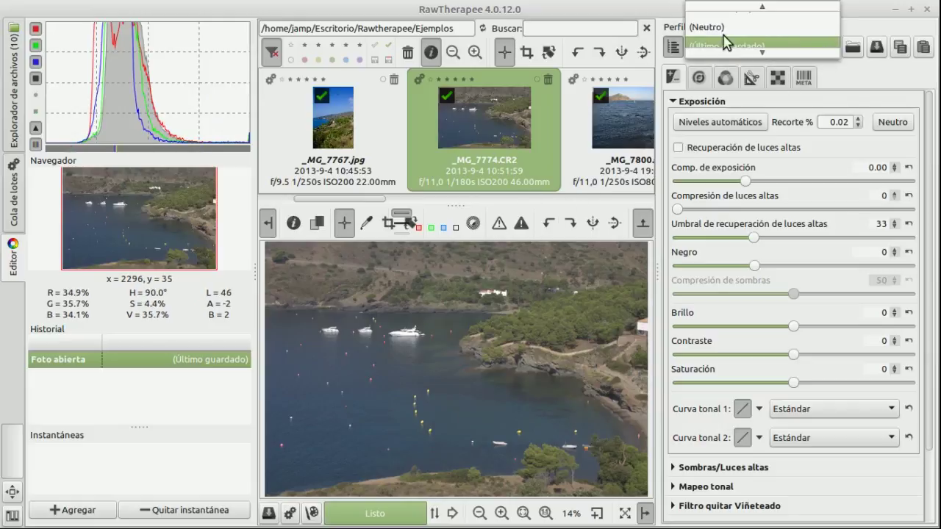
{"action": "mouse_move", "coordinate": [731, 17]}
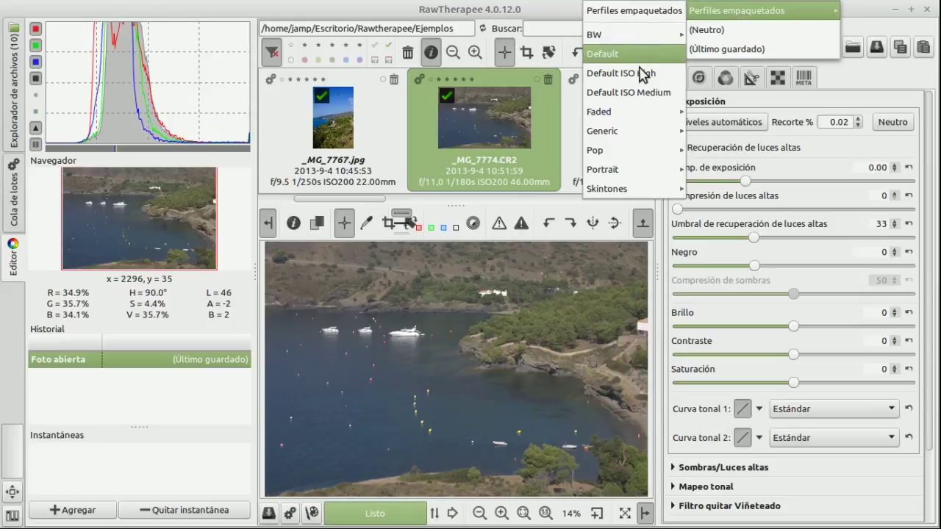
{"action": "mouse_move", "coordinate": [622, 132]}
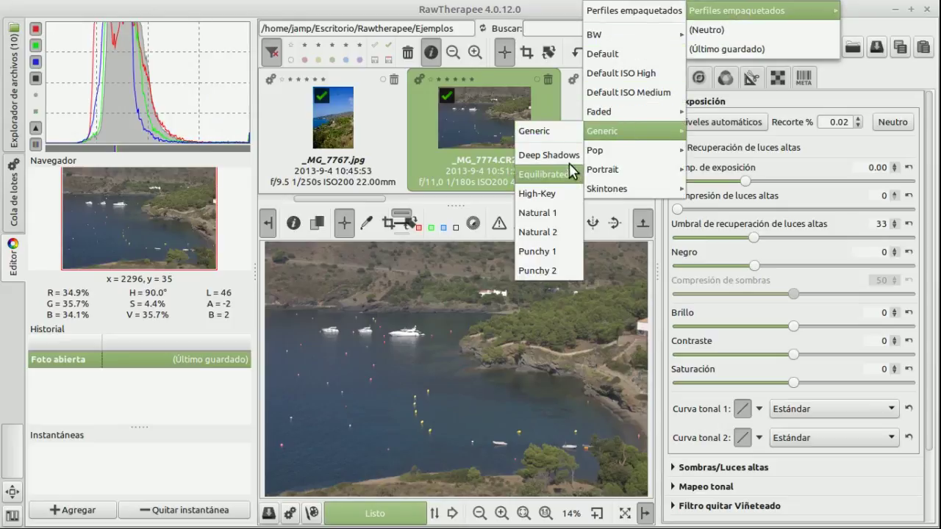
{"action": "left_click", "coordinate": [522, 155]}
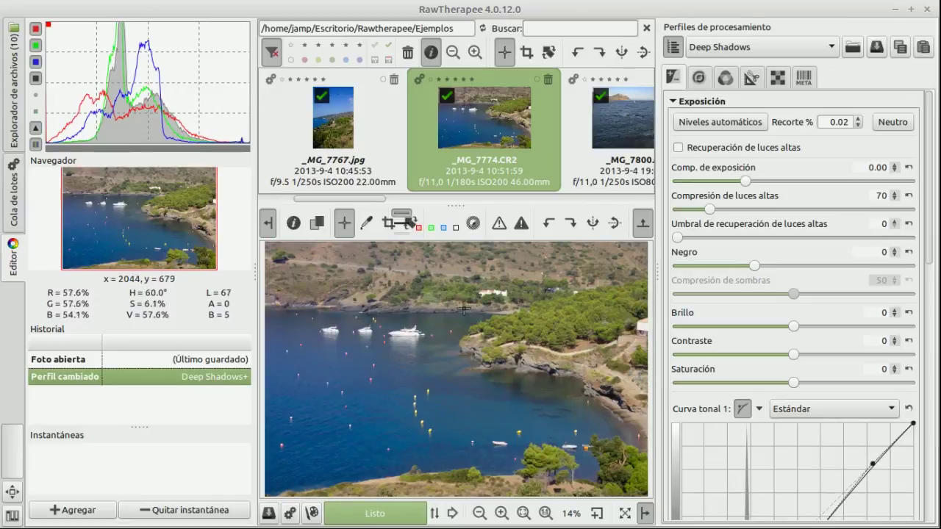
{"action": "left_click", "coordinate": [292, 515]}
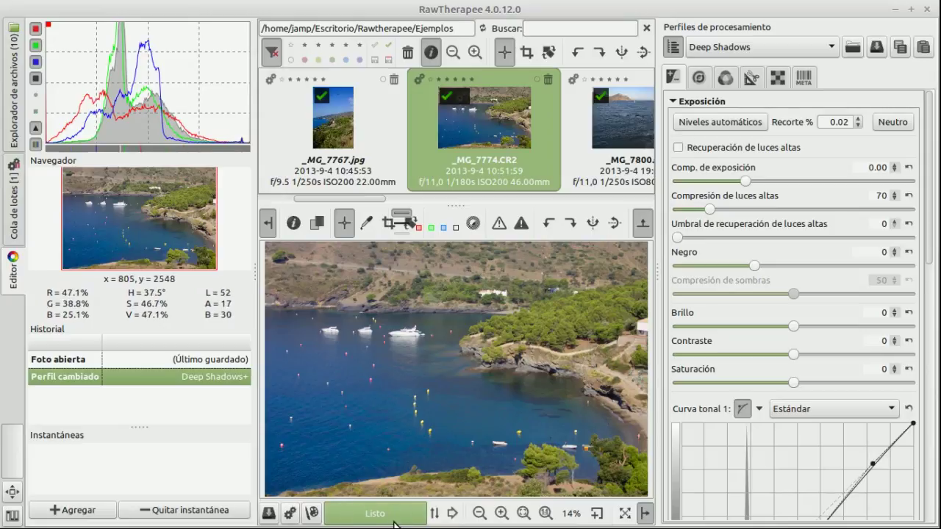
Open _MG_7800.CR2 with the Generic profile Deep Shadows applied and send it to the batch queue
{"action": "left_click", "coordinate": [452, 516]}
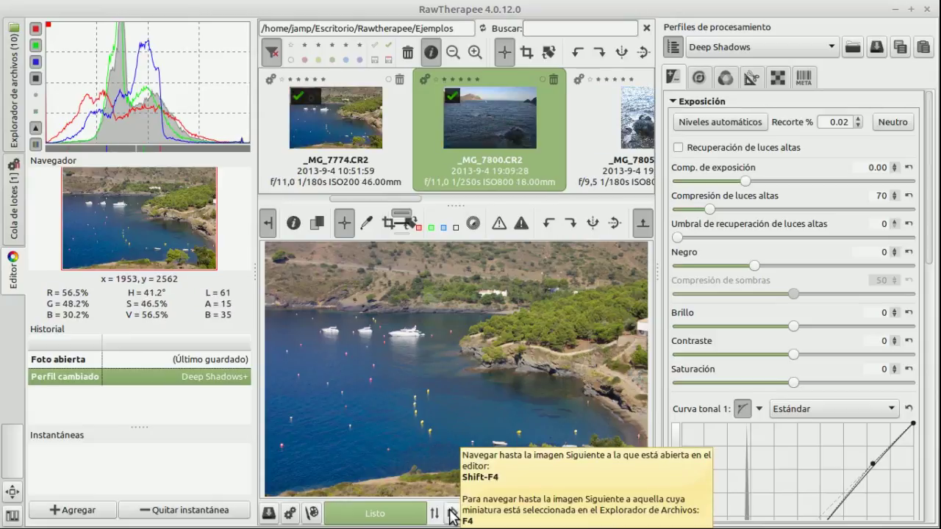
{"action": "left_click", "coordinate": [452, 516]}
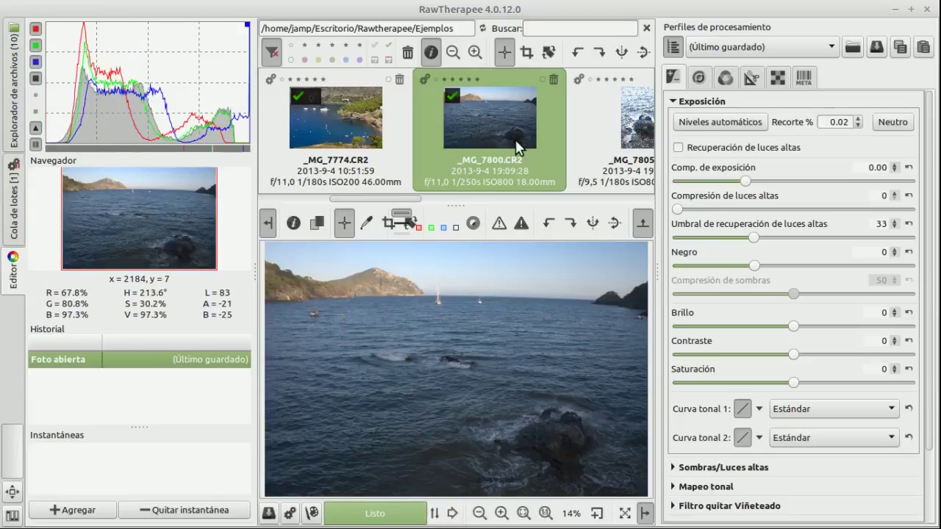
{"action": "left_click", "coordinate": [832, 47]}
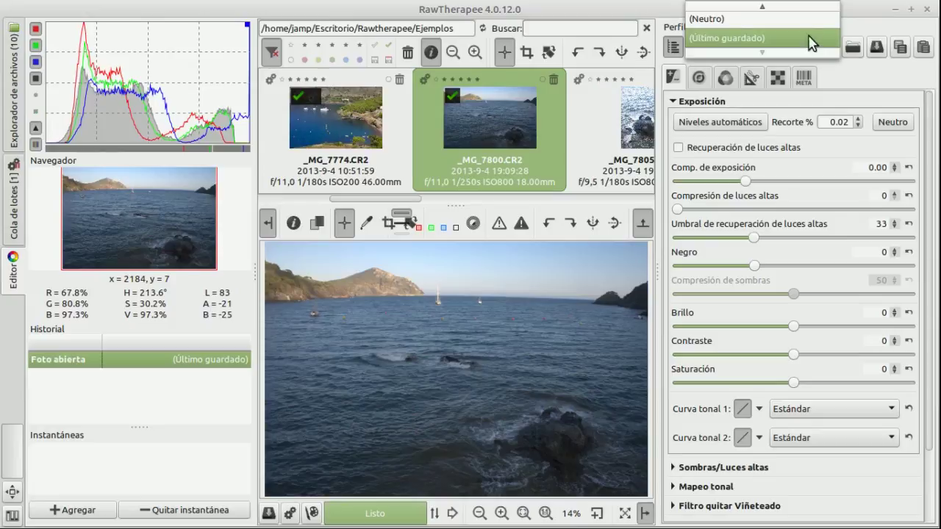
{"action": "mouse_move", "coordinate": [816, 10]}
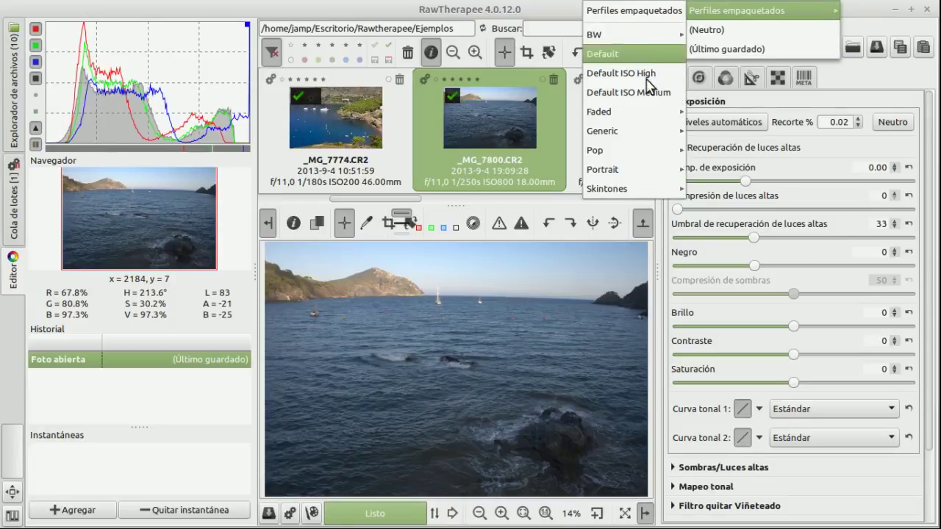
{"action": "mouse_move", "coordinate": [624, 131]}
{"action": "key", "text": "Escape"}
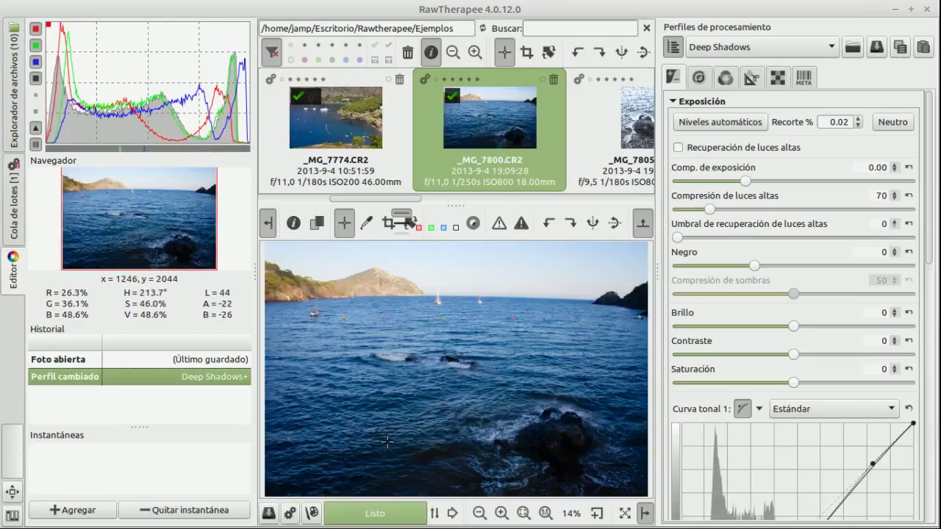
{"action": "left_click", "coordinate": [290, 517]}
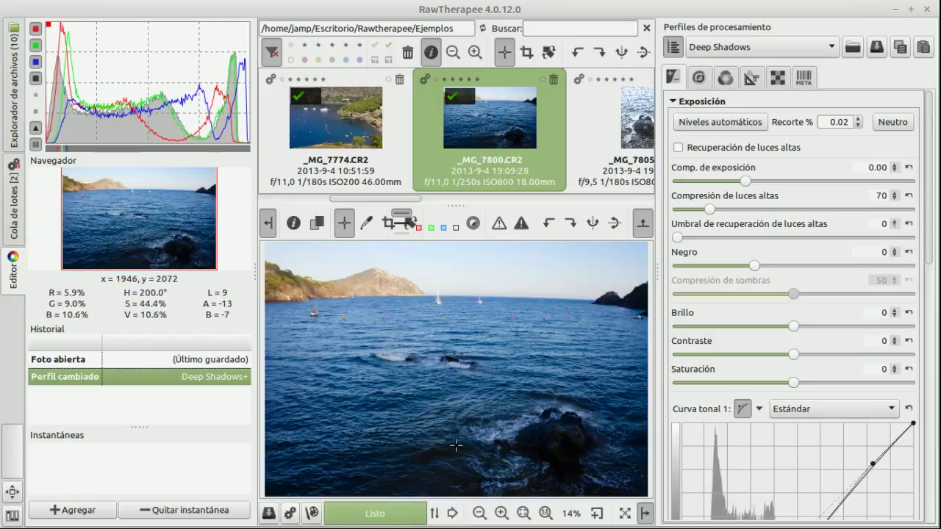
Give the following photo, _MG_7805.CR2, the Generic Deep Shadows profile and put it in the batch queue
{"action": "left_click", "coordinate": [453, 514]}
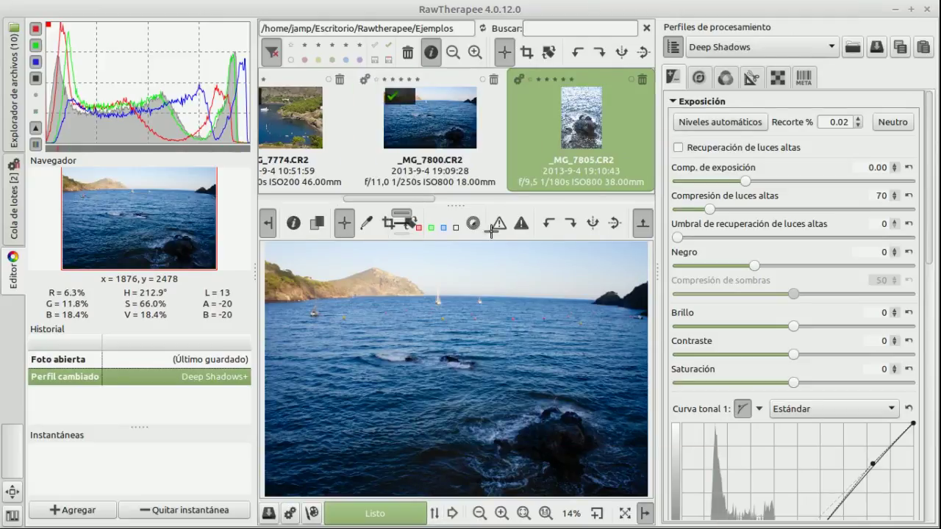
{"action": "left_click", "coordinate": [829, 50]}
{"action": "mouse_move", "coordinate": [833, 47]}
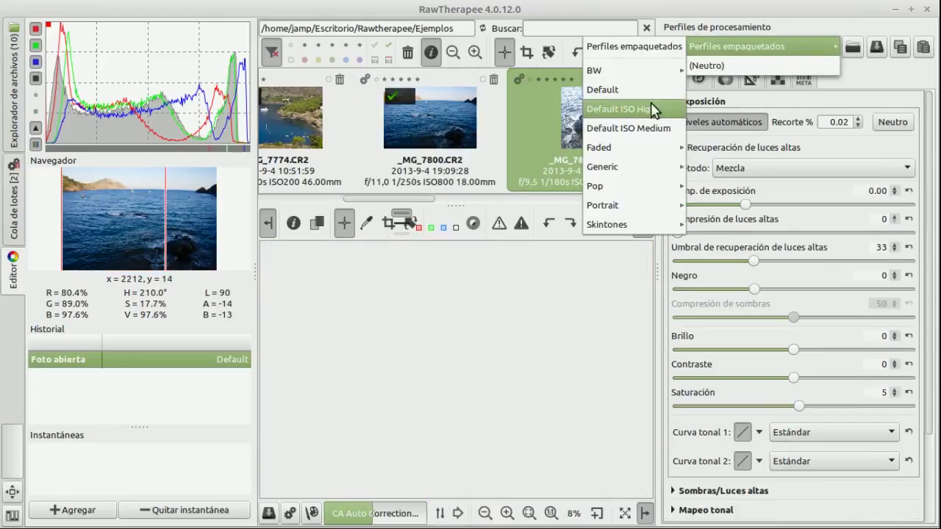
{"action": "mouse_move", "coordinate": [625, 168]}
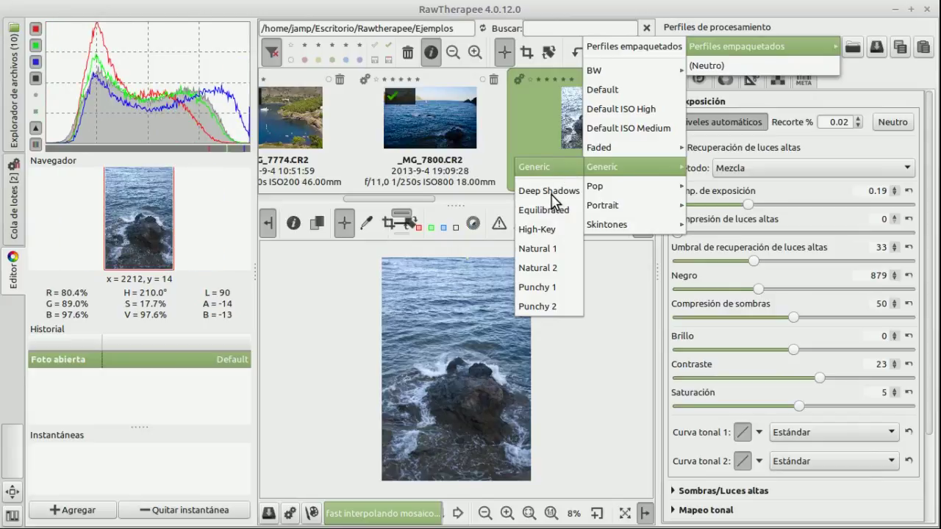
{"action": "left_click", "coordinate": [554, 191]}
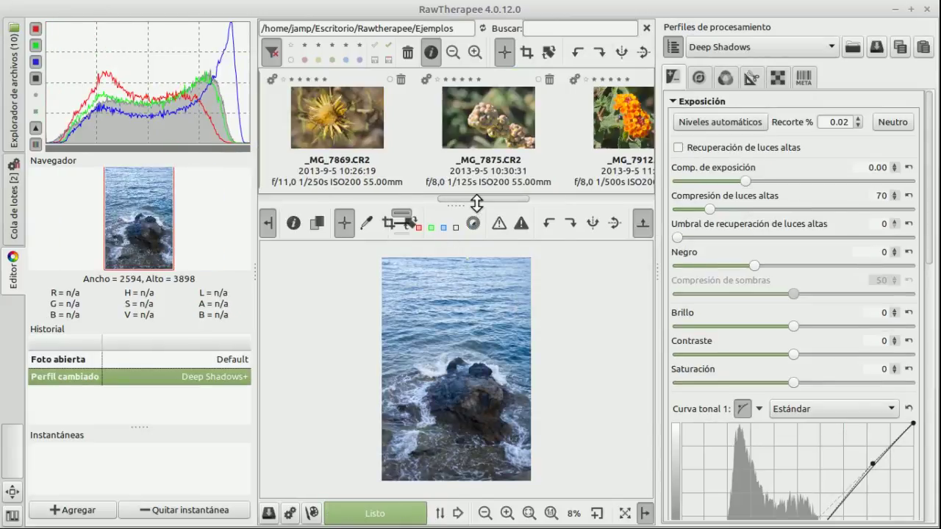
{"action": "left_click", "coordinate": [291, 514]}
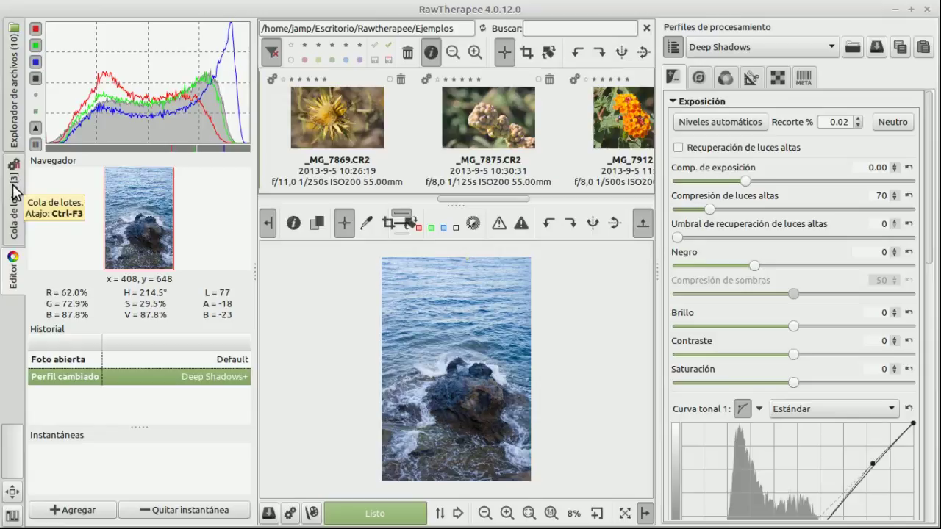
In the batch queue, change the output folder template to %p1/%f by removing the converted subfolder
{"action": "left_click", "coordinate": [18, 209]}
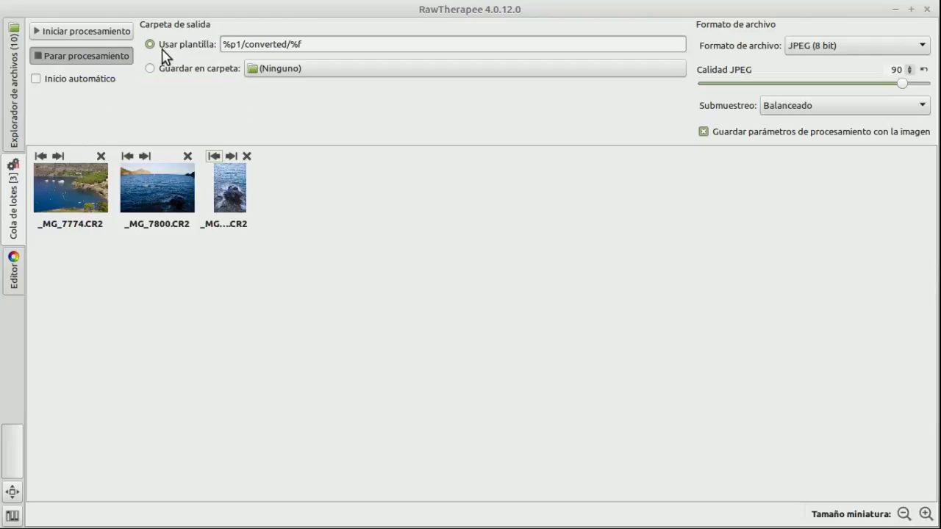
{"action": "mouse_move", "coordinate": [425, 44]}
{"action": "mouse_move", "coordinate": [287, 59]}
{"action": "key", "text": "Delete"}
{"action": "key", "text": "Delete"}
{"action": "key", "text": "Delete"}
{"action": "key", "text": "Delete"}
{"action": "key", "text": "Delete"}
{"action": "key", "text": "Delete"}
{"action": "key", "text": "Delete"}
{"action": "key", "text": "Delete"}
{"action": "key", "text": "Delete"}
{"action": "key", "text": "Delete"}
Keep JPEG (8 bit) as the queue's output format and start processing the queued photos
{"action": "left_click", "coordinate": [921, 44]}
{"action": "left_click", "coordinate": [921, 44]}
{"action": "left_click", "coordinate": [79, 33]}
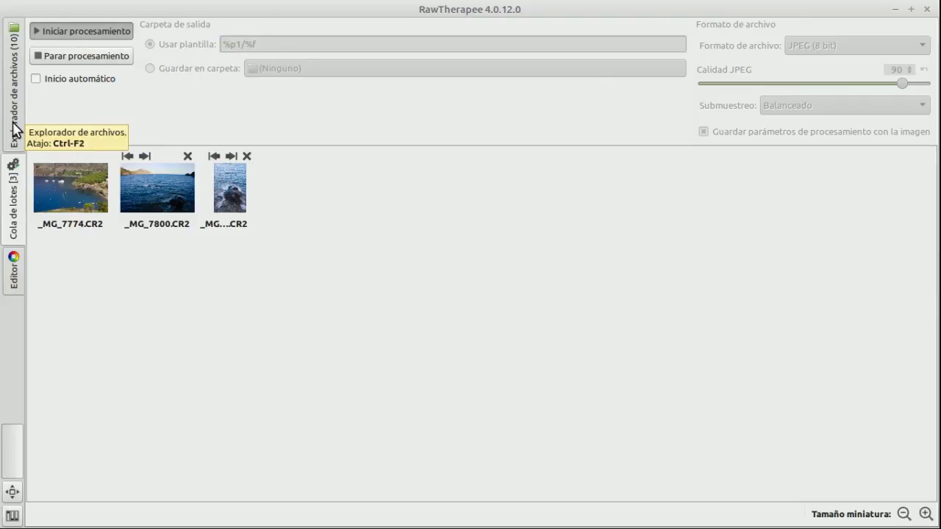
Return to the file browser and open _MG_7767.CR2 in the editor
{"action": "left_click", "coordinate": [15, 123]}
{"action": "scroll", "coordinate": [486, 144], "scroll_direction": "up", "scroll_amount": 1}
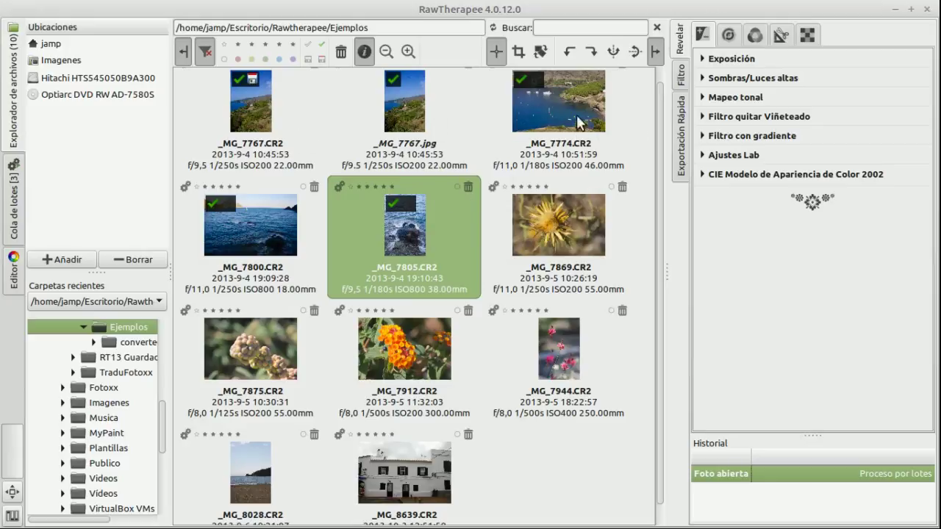
{"action": "left_click", "coordinate": [242, 110]}
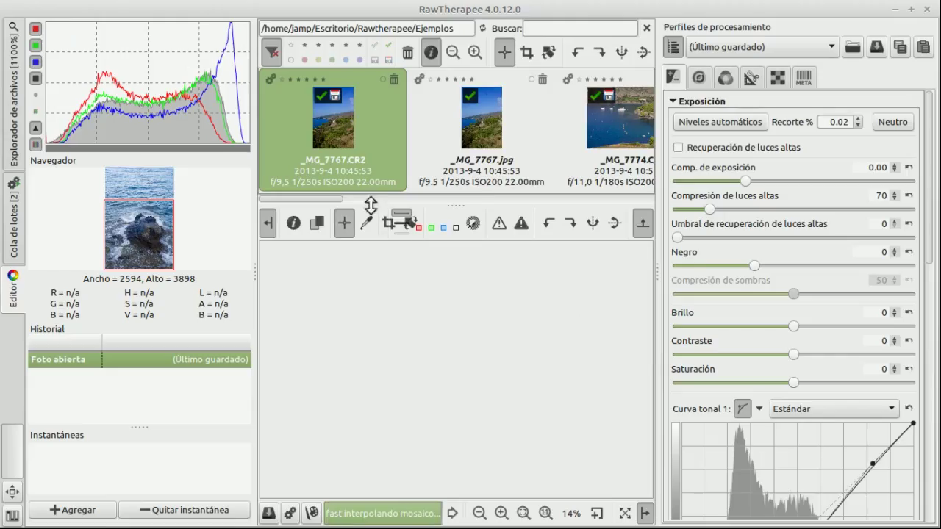
Look through the editor's filmstrip from _MG_7767 to _MG_7805 to check the processed raw photos and their JPEG versions
{"action": "scroll", "coordinate": [425, 147], "scroll_direction": "down", "scroll_amount": 5}
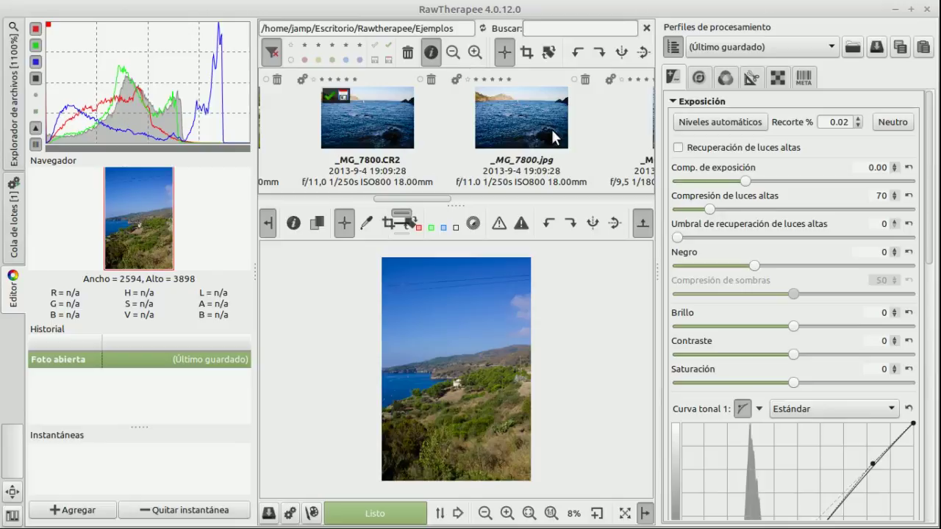
{"action": "scroll", "coordinate": [443, 197], "scroll_direction": "down", "scroll_amount": 2}
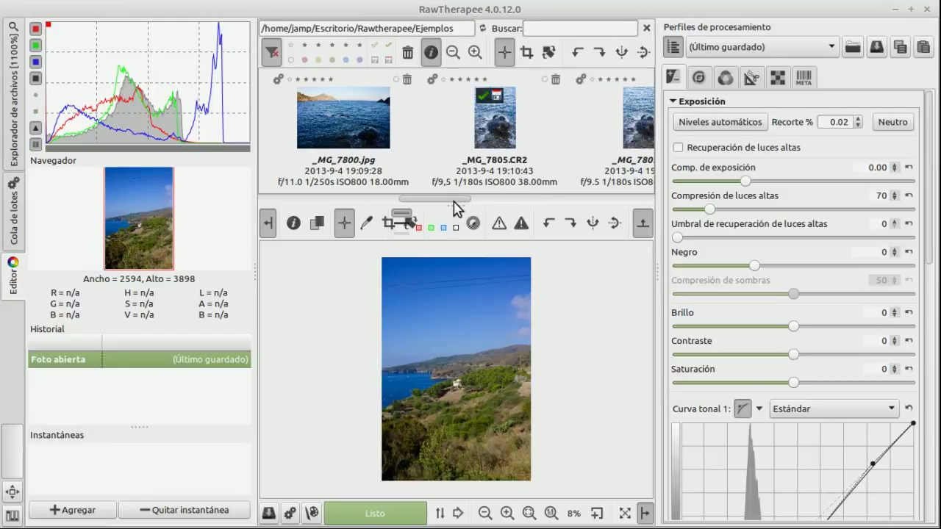
{"action": "left_click_drag", "start_coordinate": [455, 200], "coordinate": [473, 203]}
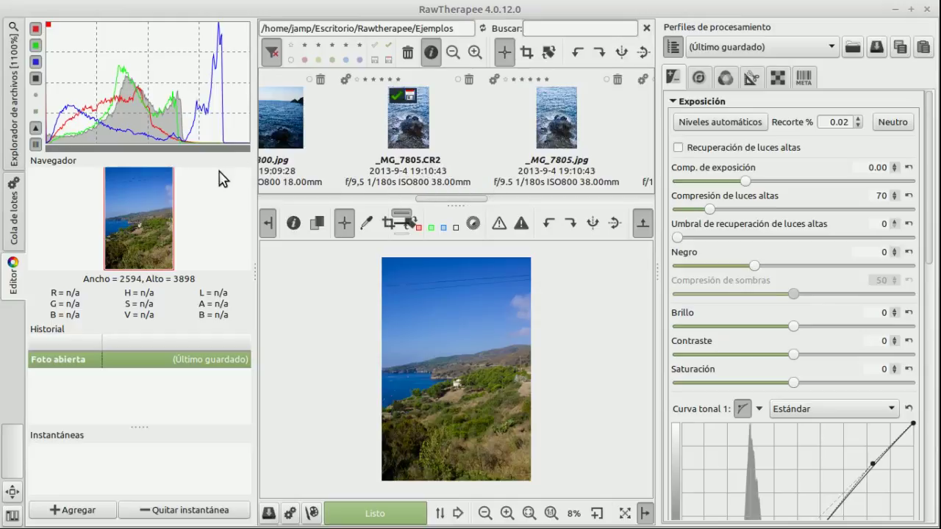
Open the batch processing preferences and review the Añadir or Establecer behaviour listed for each property
{"action": "left_click", "coordinate": [12, 516]}
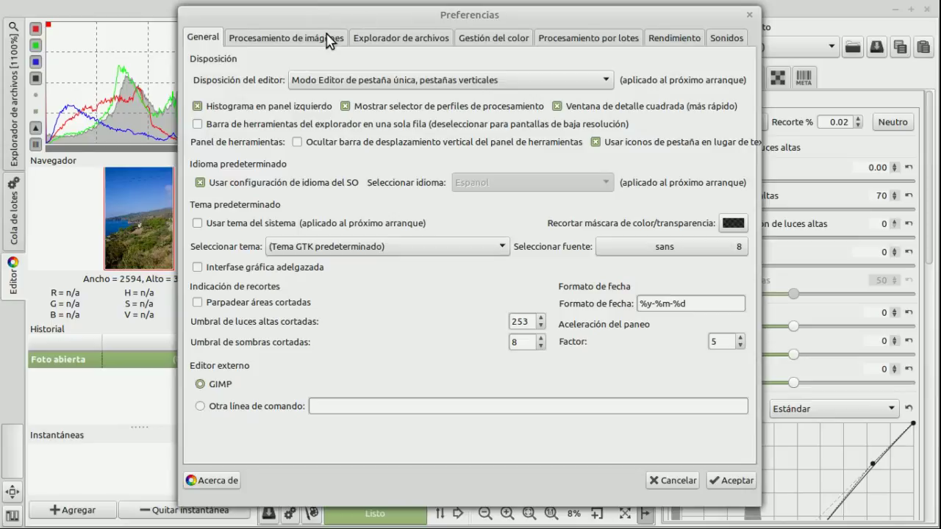
{"action": "left_click", "coordinate": [599, 47]}
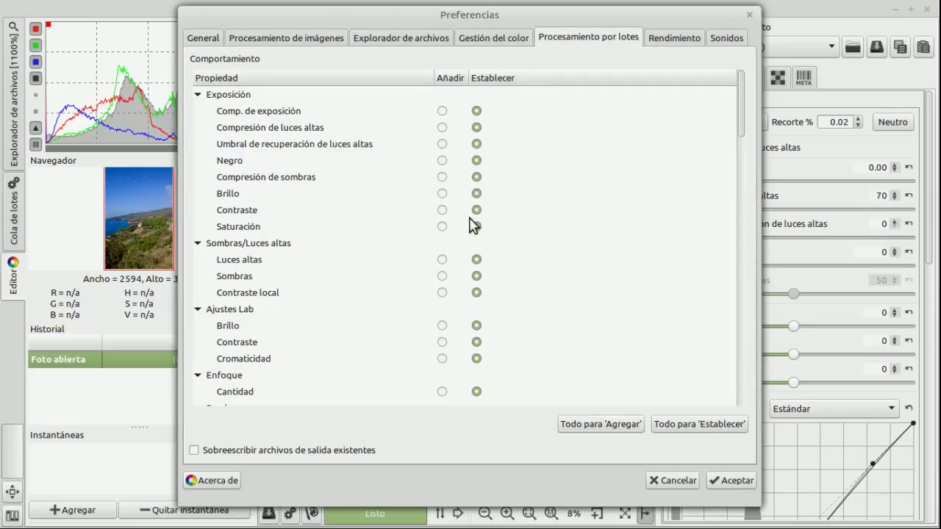
{"action": "scroll", "coordinate": [524, 300], "scroll_direction": "down", "scroll_amount": 3}
{"action": "scroll", "coordinate": [523, 300], "scroll_direction": "up", "scroll_amount": 3}
Set the Exposición properties Compresión de luces altas and Negro to Añadir, and return both to Establecer
{"action": "left_click", "coordinate": [442, 128]}
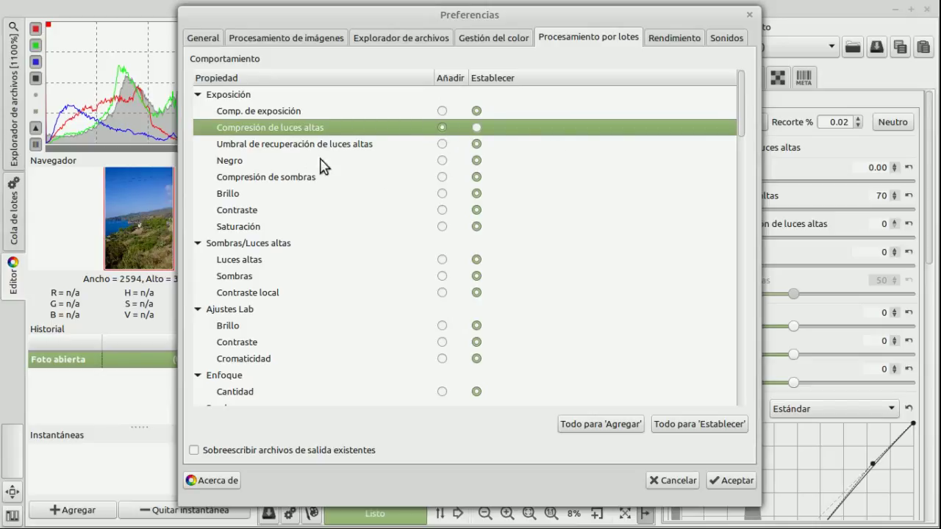
{"action": "left_click", "coordinate": [442, 160]}
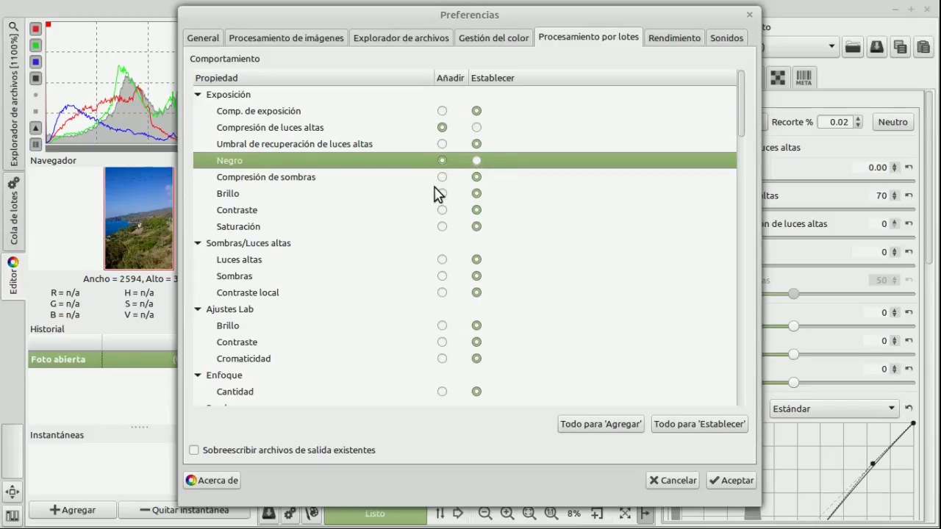
{"action": "left_click", "coordinate": [476, 164]}
{"action": "left_click", "coordinate": [476, 127]}
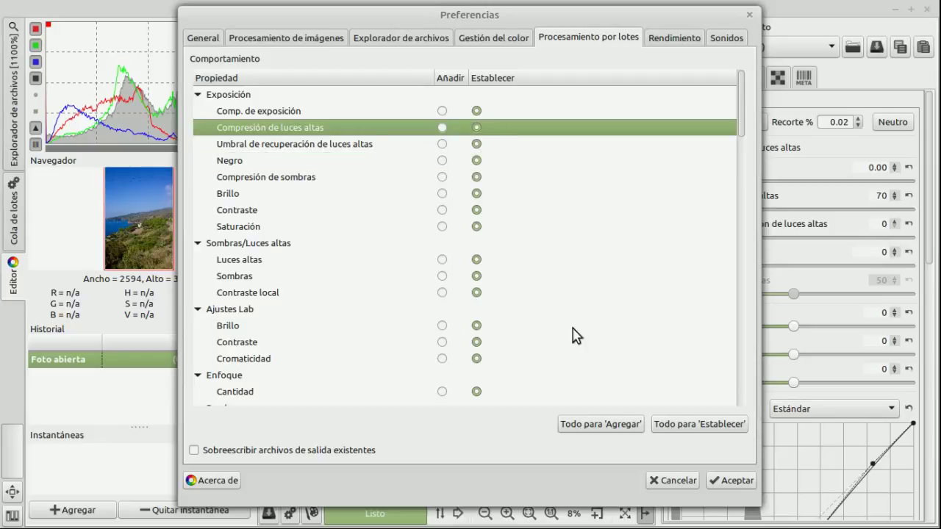
Switch all batch properties to Agregar and back to Establecer, and close the preferences without saving
{"action": "left_click", "coordinate": [603, 429]}
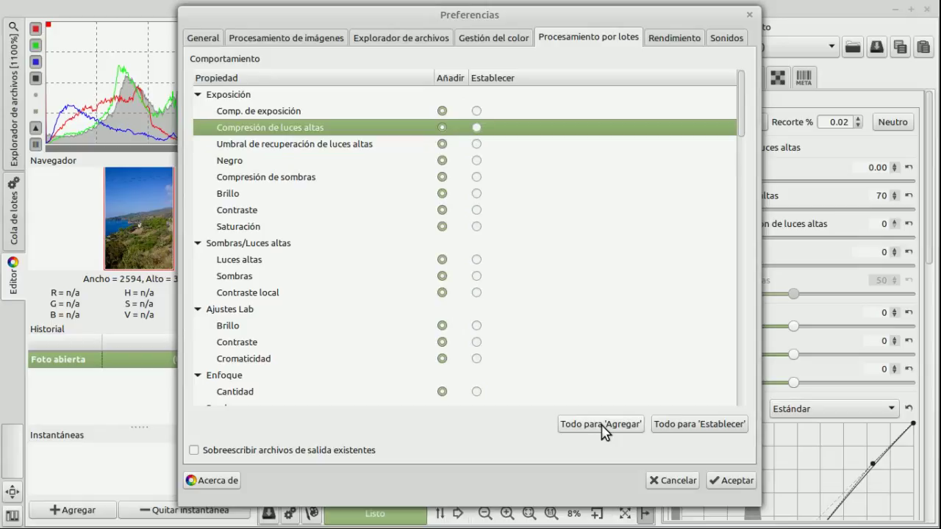
{"action": "left_click", "coordinate": [723, 429]}
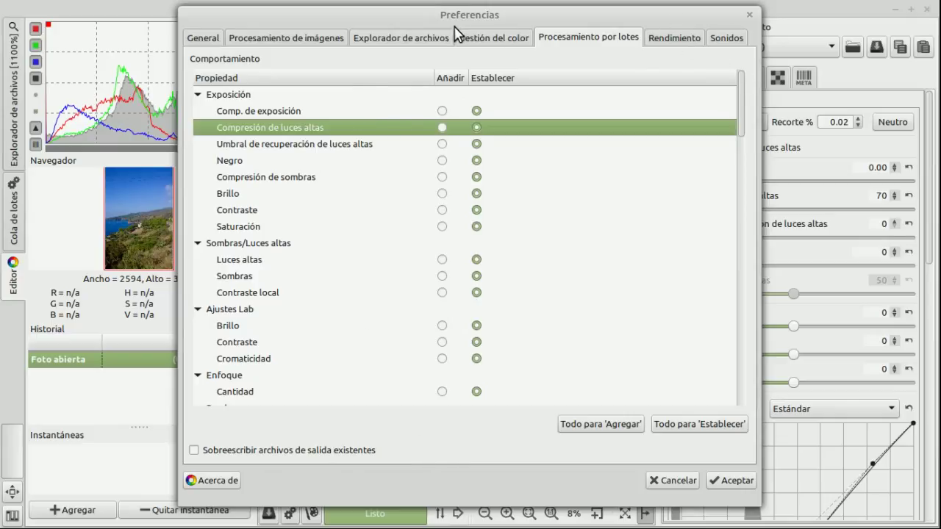
{"action": "left_click", "coordinate": [674, 481]}
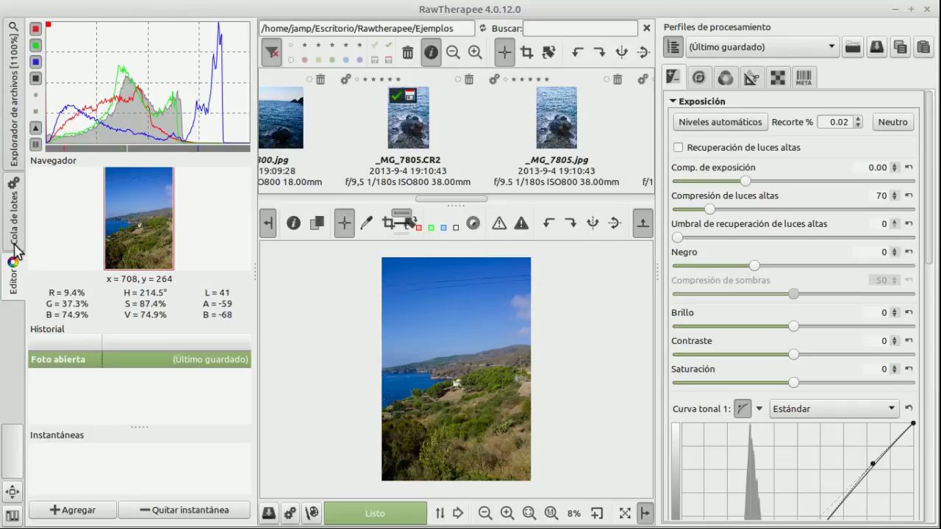
Check the batch queue for remaining photos and return to the file browser
{"action": "left_click", "coordinate": [15, 205]}
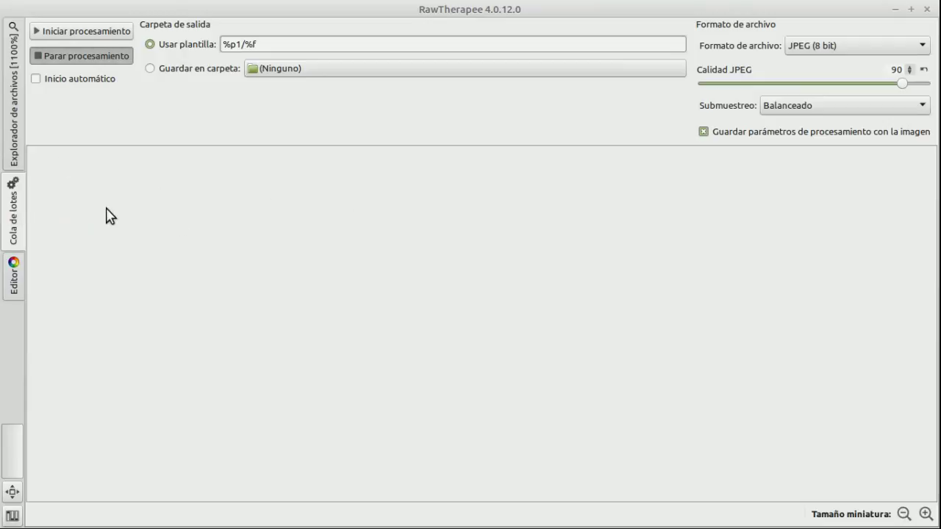
{"action": "left_click", "coordinate": [16, 82]}
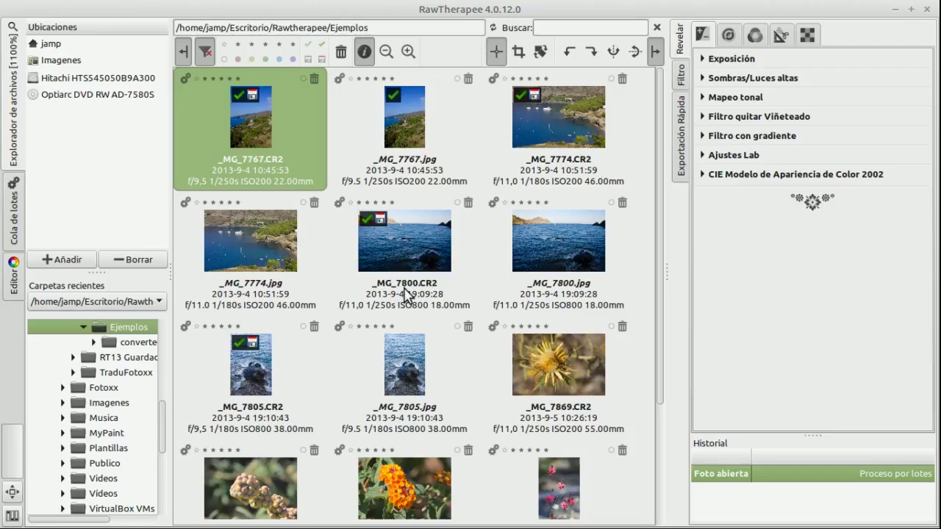